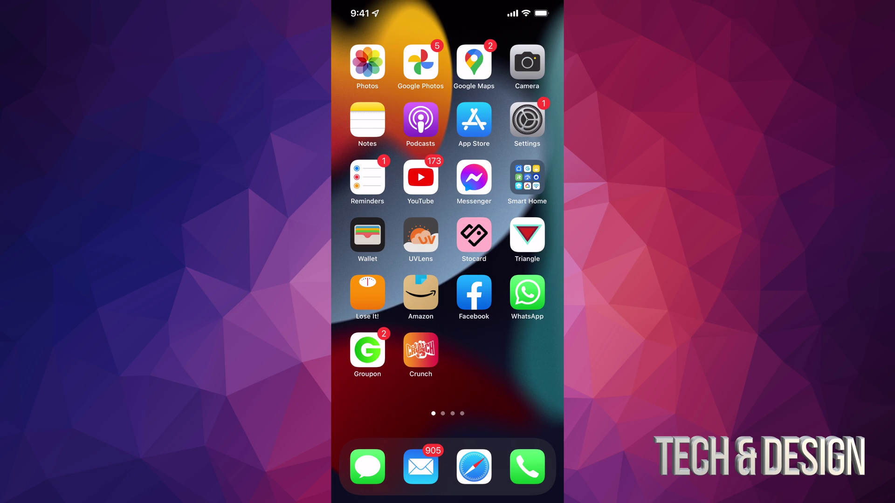
- Launch Settings from the home screen to see the update-available notice
click(526, 120)
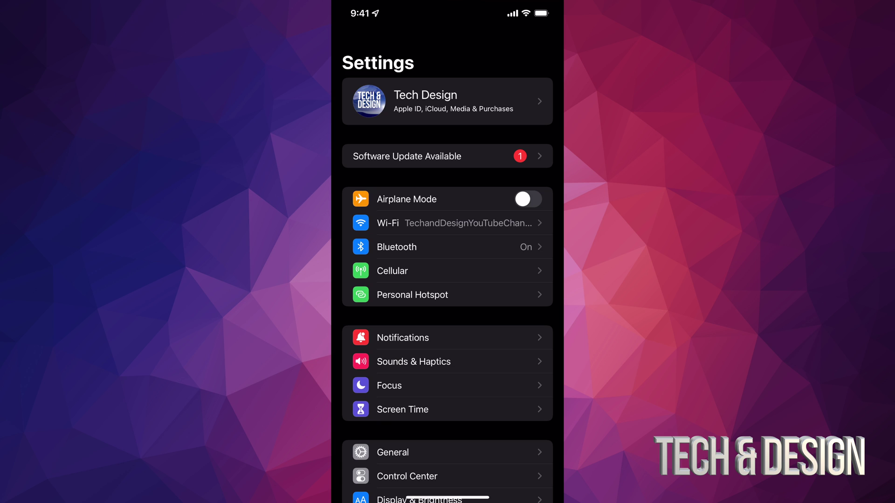
- Go to General, then Software Update, to show the iOS 15.7 update
scroll(447, 280, down, 5)
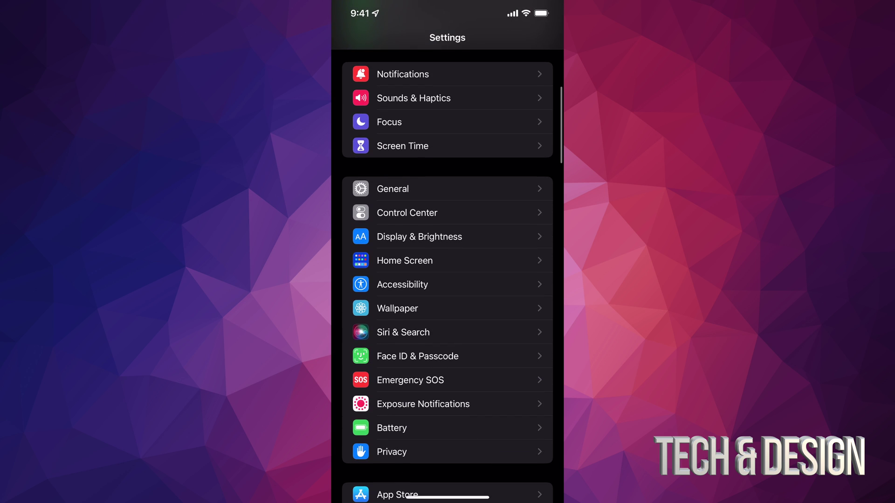
click(393, 189)
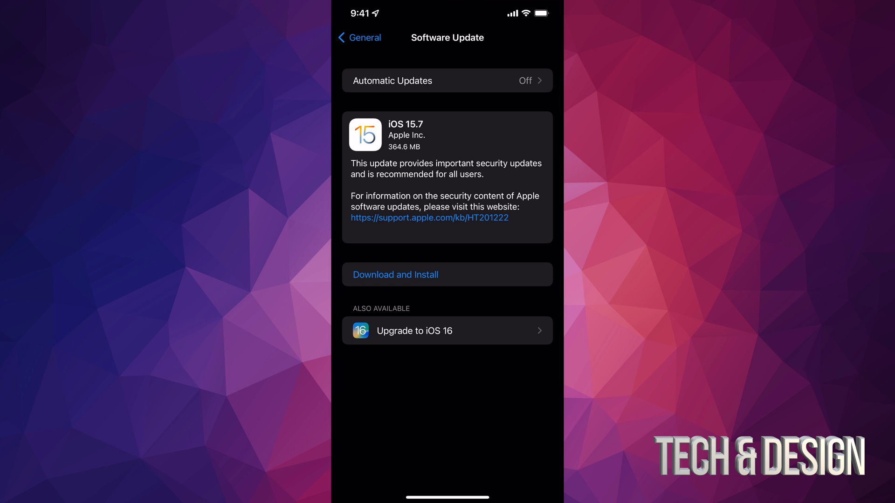
- Begin the iOS 15.7 Download and Install and agree to the terms
click(396, 275)
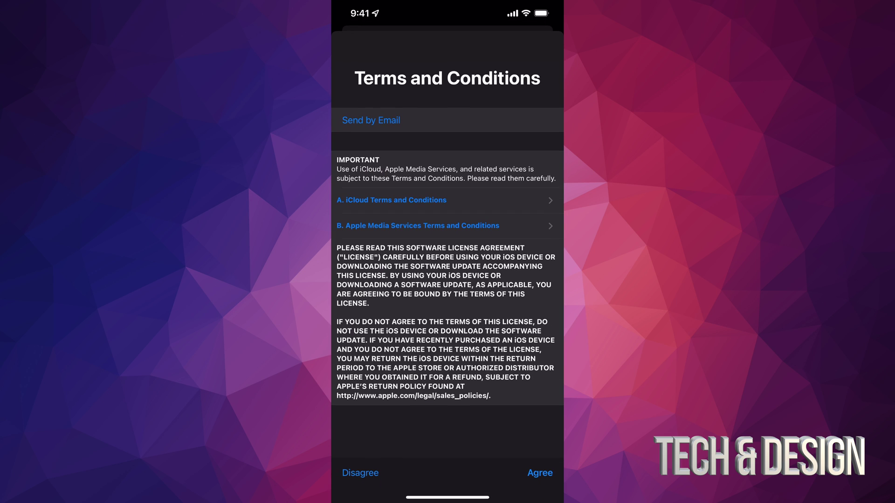
click(539, 473)
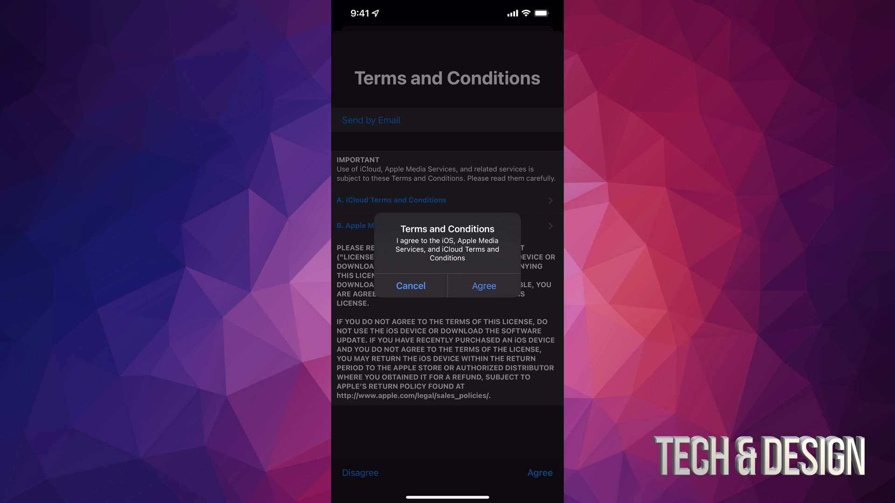
- Confirm agreement to the iOS 15.7 terms and conditions
click(483, 286)
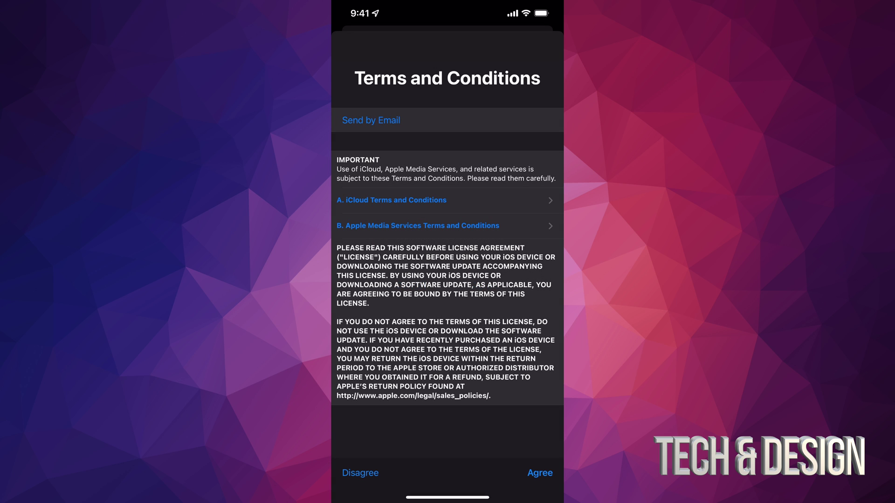